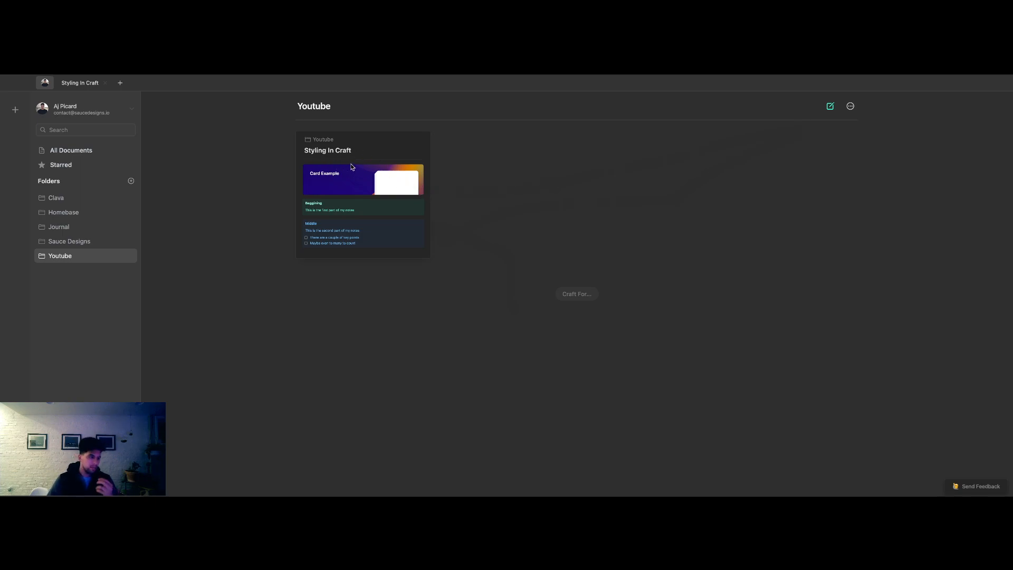
right_click(63, 257)
click(59, 256)
right_click(378, 149)
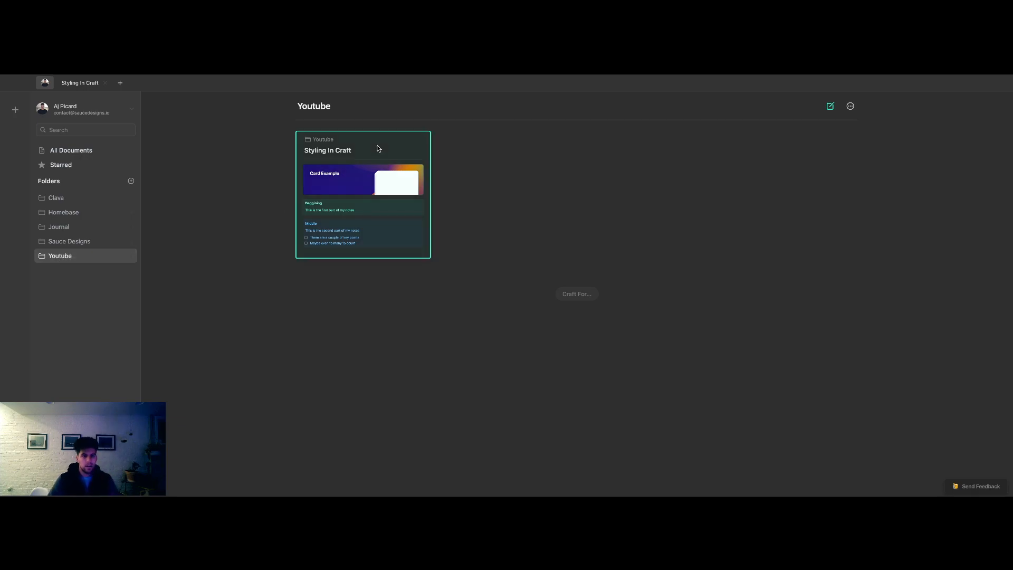
click(377, 149)
- Create a new space named "Youtube" and skip inviting collaborators
click(14, 110)
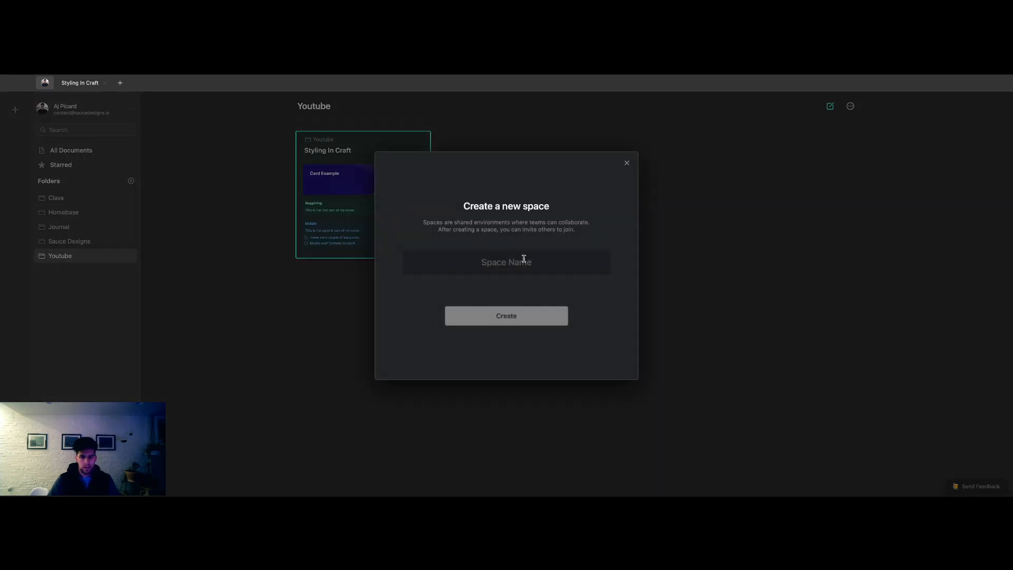
text(Youtube)
key(Return)
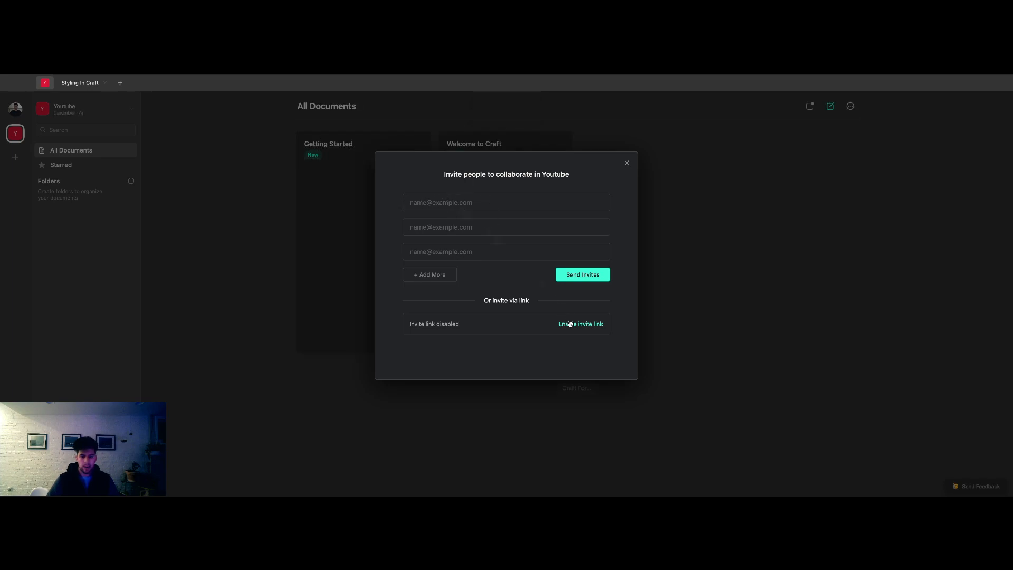
click(627, 163)
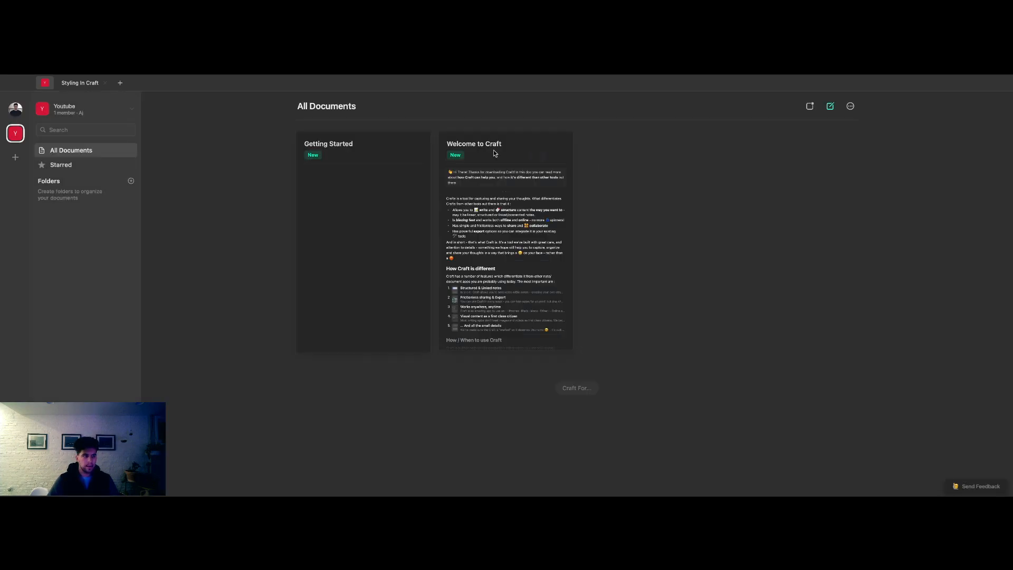
- Delete the Getting Started and Welcome to Craft sample documents from the Youtube space
right_click(414, 149)
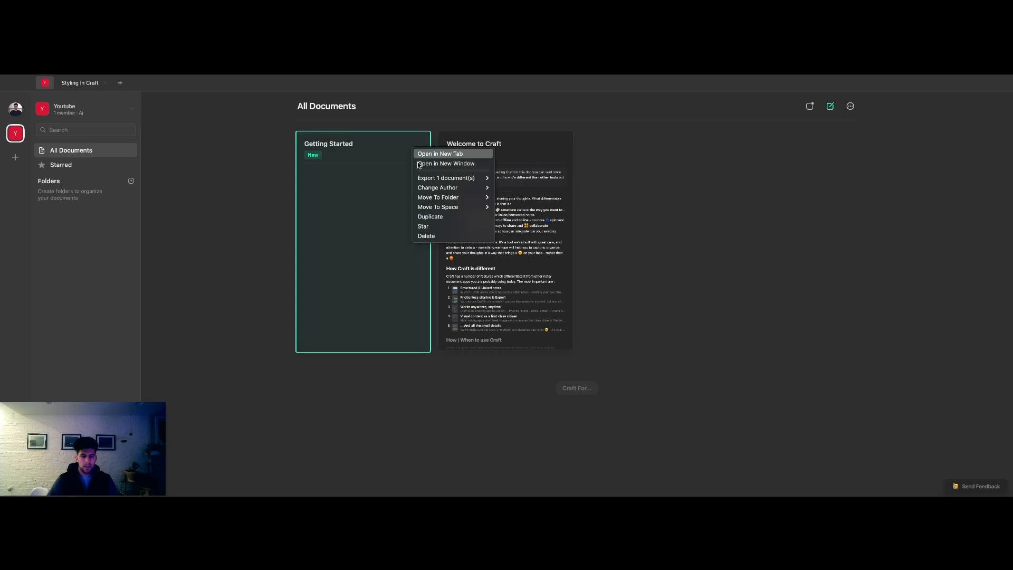
click(477, 236)
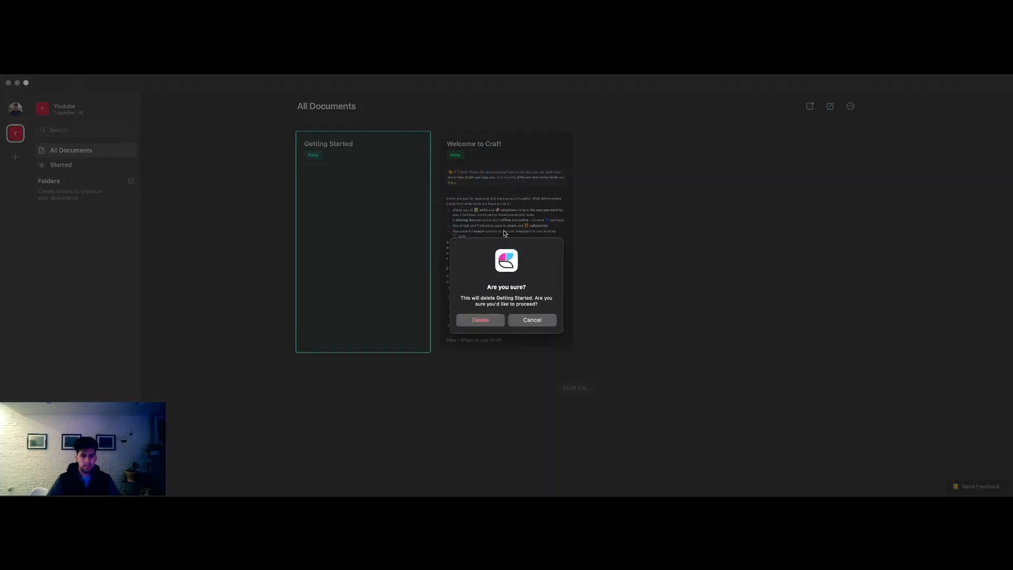
click(489, 326)
right_click(341, 192)
right_click(335, 238)
click(348, 323)
click(481, 319)
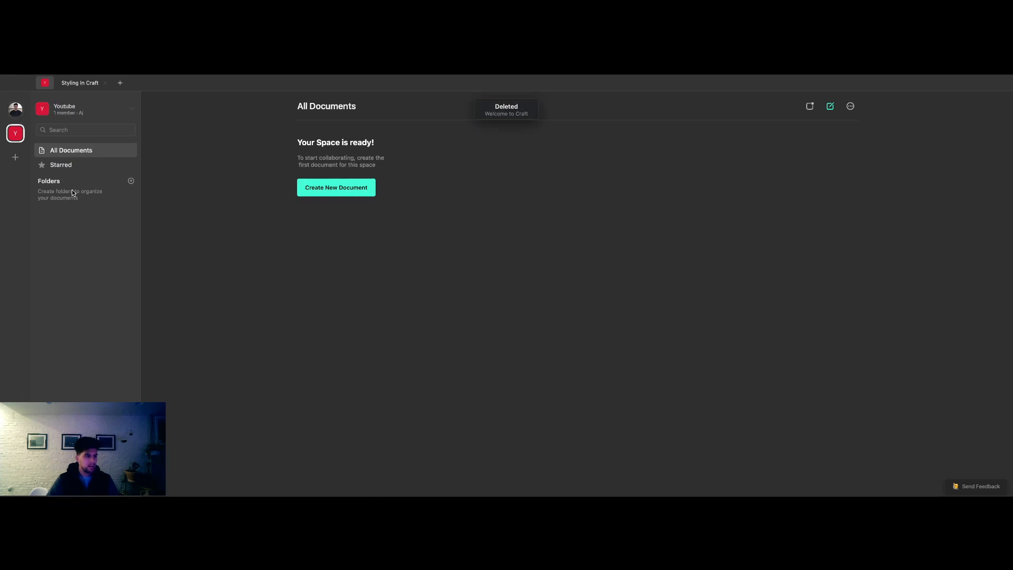
- Create a folder named "Youtube" in the Youtube space and open it
click(135, 181)
text(Youtube)
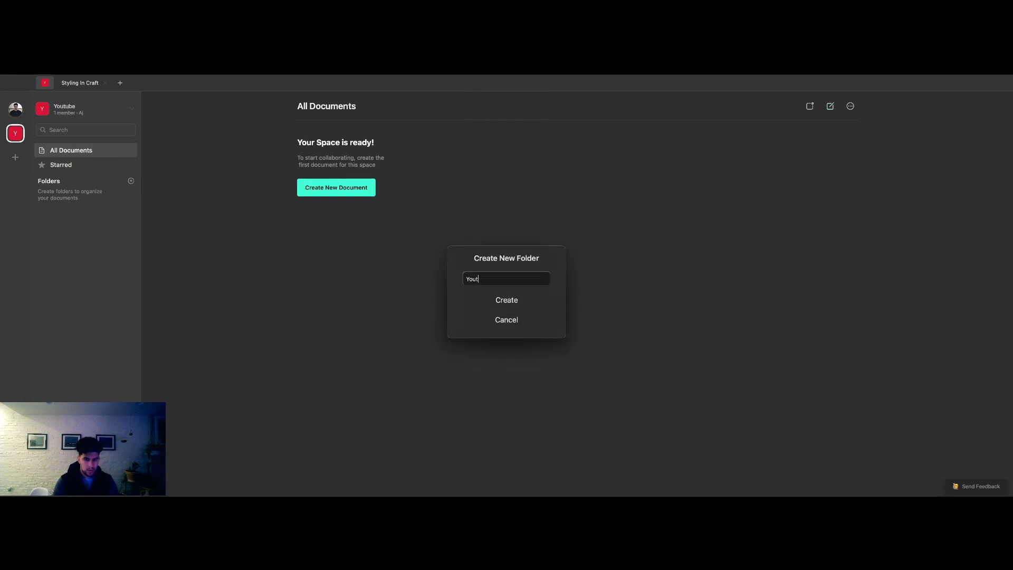
key(Return)
click(132, 197)
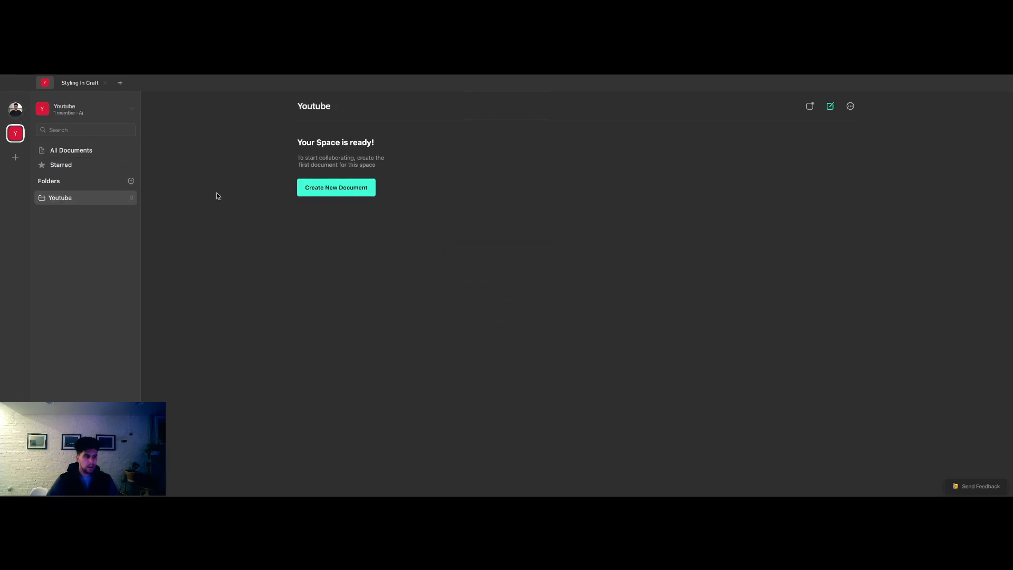
- Create a new document in the Youtube folder and title it "Styling"
click(353, 191)
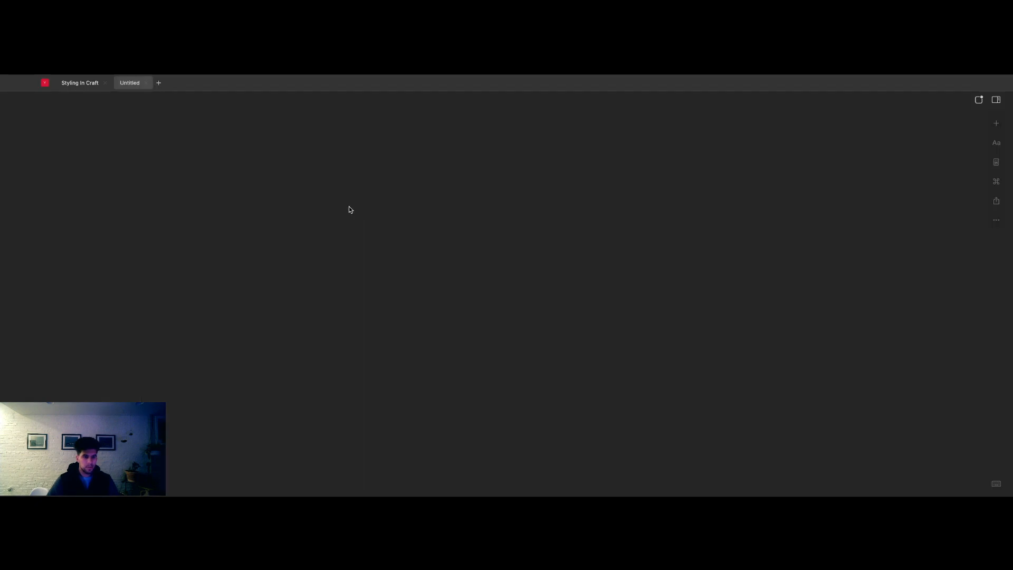
text(Styling in Craft)
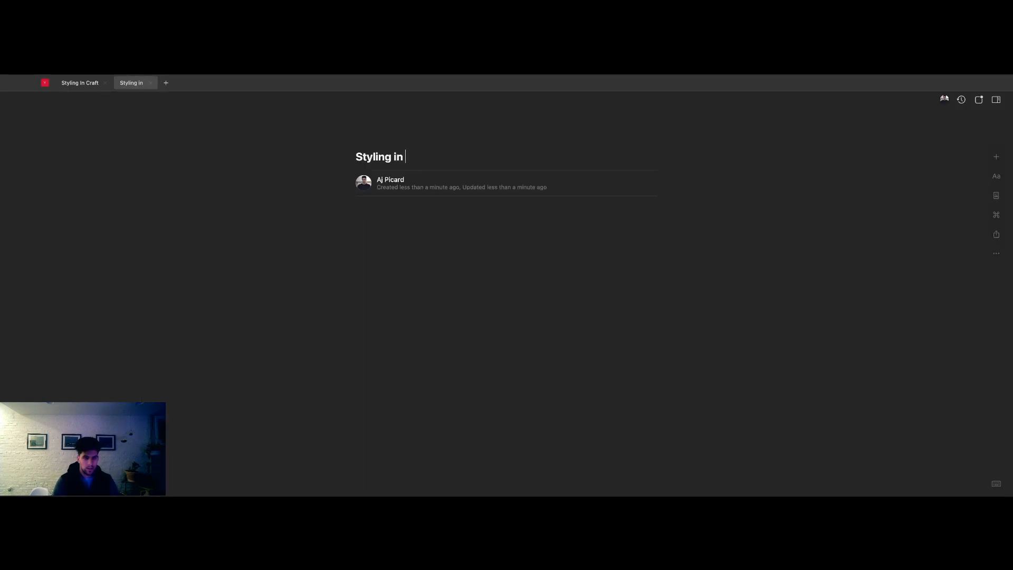
key(BackSpace)
key(BackSpace)
key(BackSpace)
key(BackSpace)
key(BackSpace)
key(BackSpace)
key(BackSpace)
key(BackSpace)
key(BackSpace)
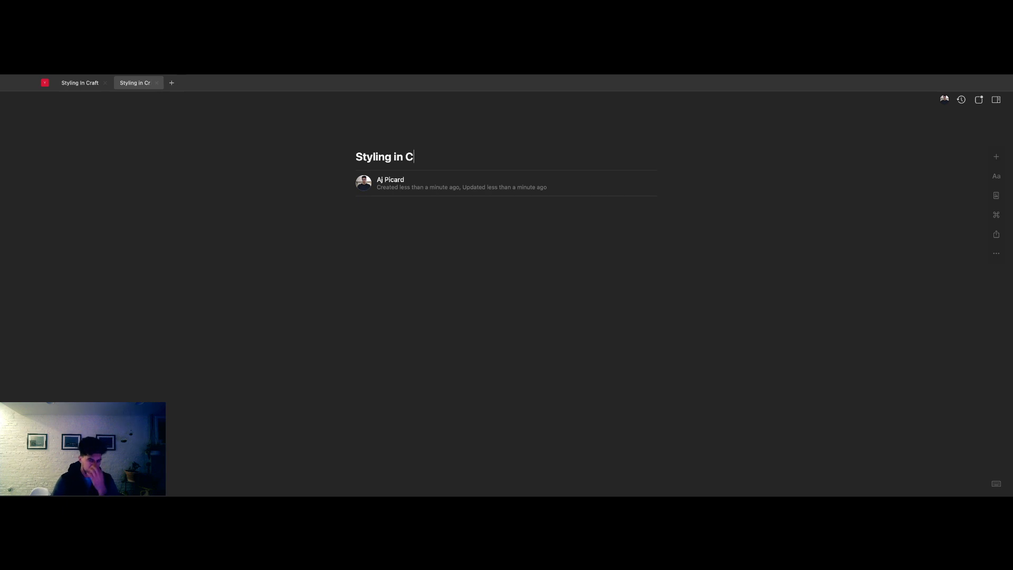
- Cut all content below the title from the Styling In Craft document in the personal space's Youtube folder
click(74, 83)
click(46, 83)
click(15, 108)
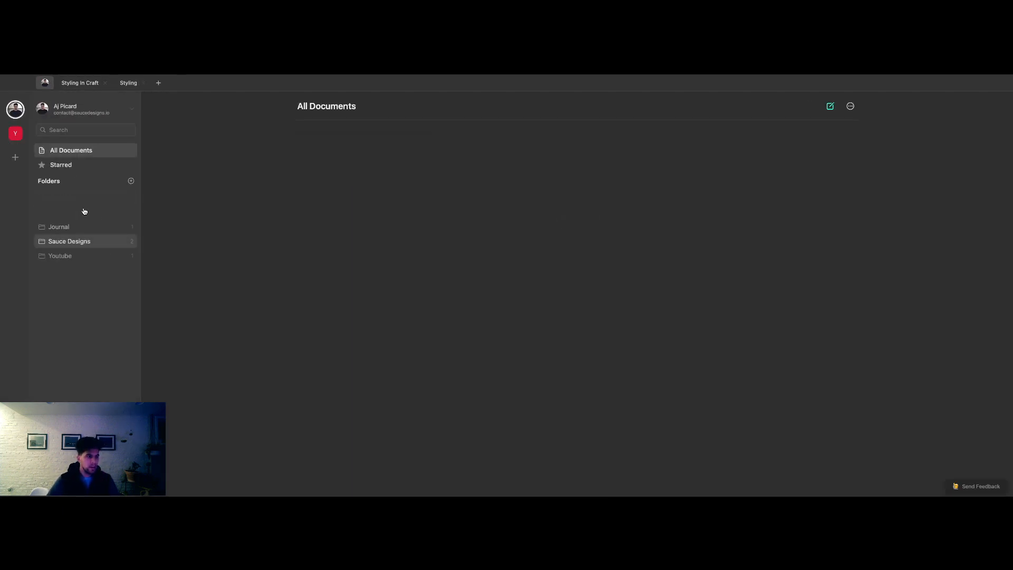
click(69, 256)
click(388, 197)
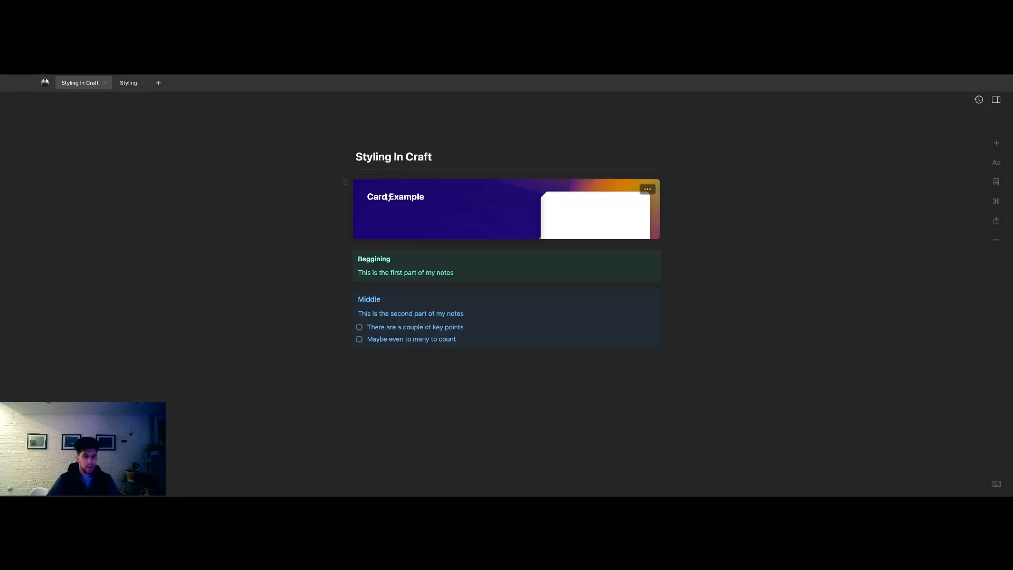
drag(408, 206, 453, 339)
key(super+x)
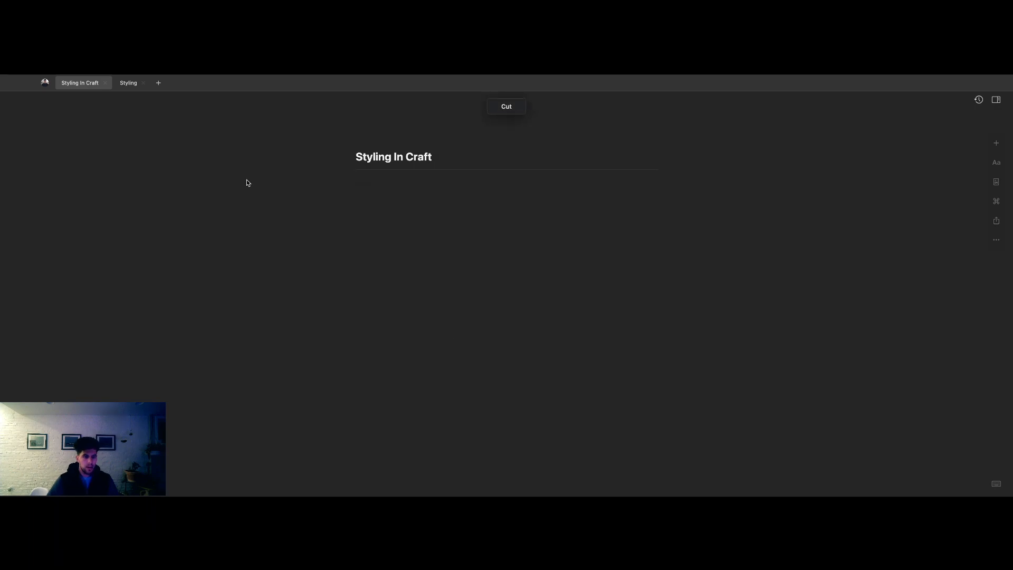
- Paste the cut card and note blocks into the Styling document in the Youtube space
click(45, 83)
click(15, 134)
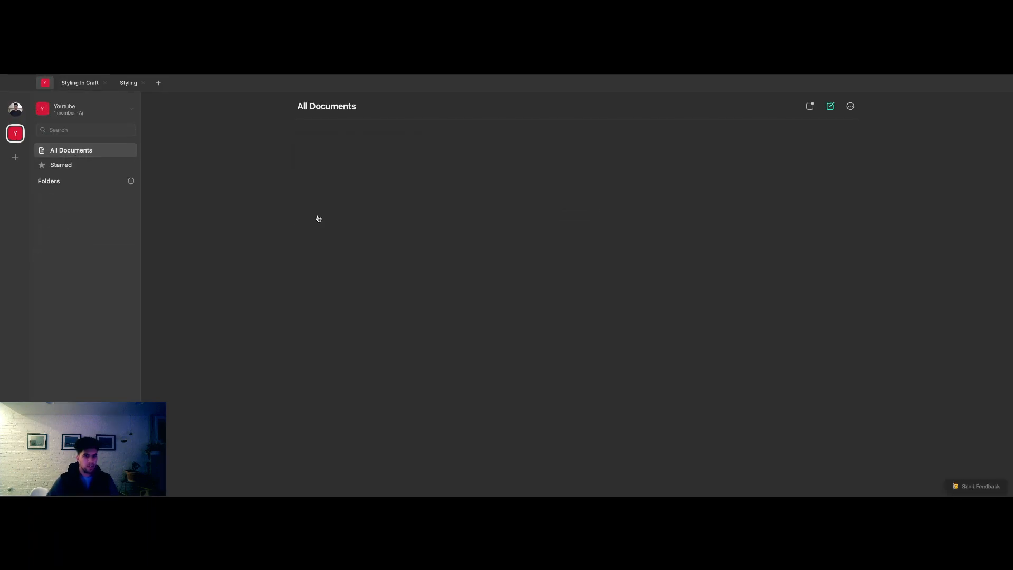
click(350, 178)
key(super+v)
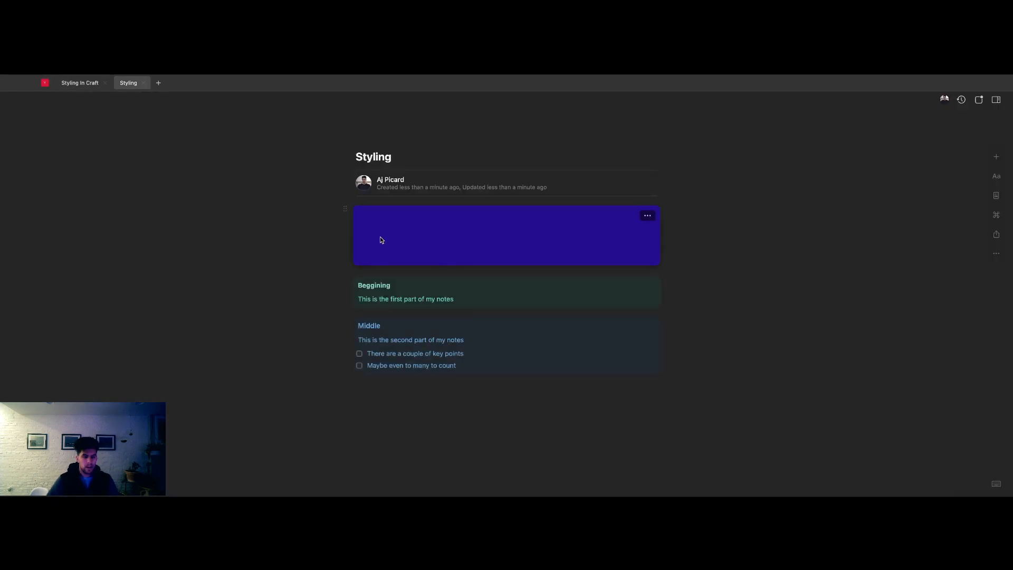
- Delete the Youtube folder from the personal documents space
click(44, 83)
click(16, 109)
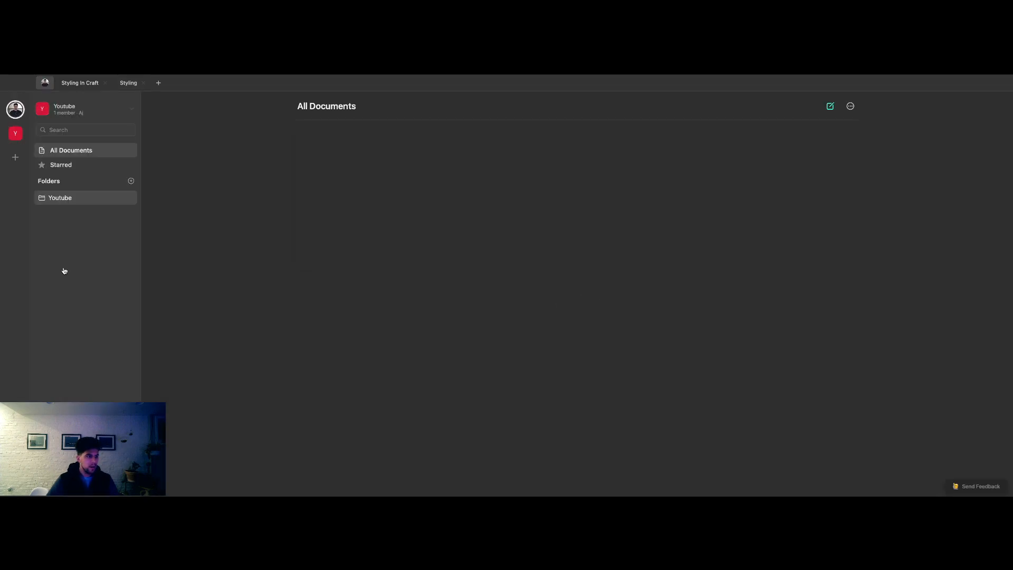
right_click(71, 257)
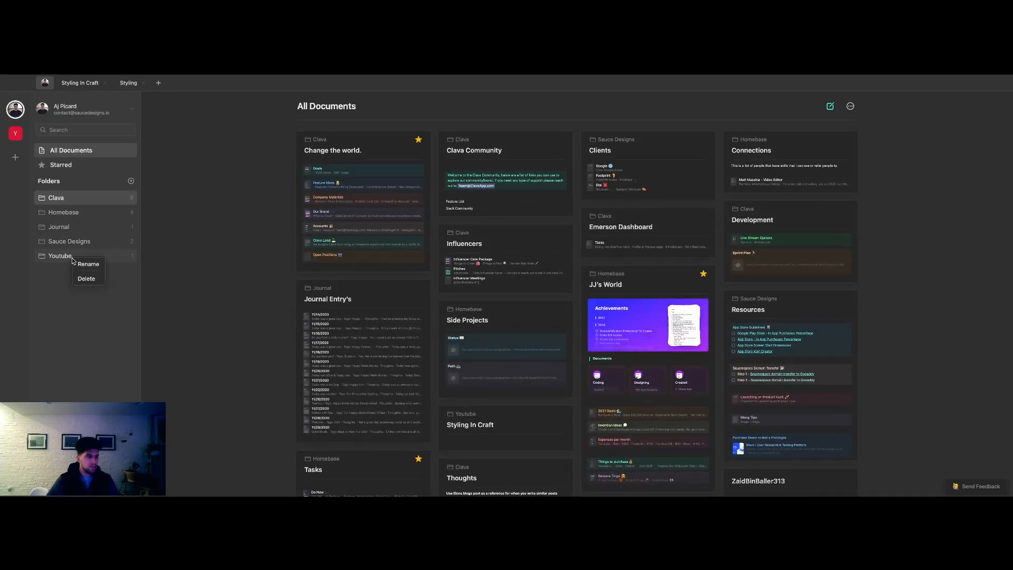
click(88, 278)
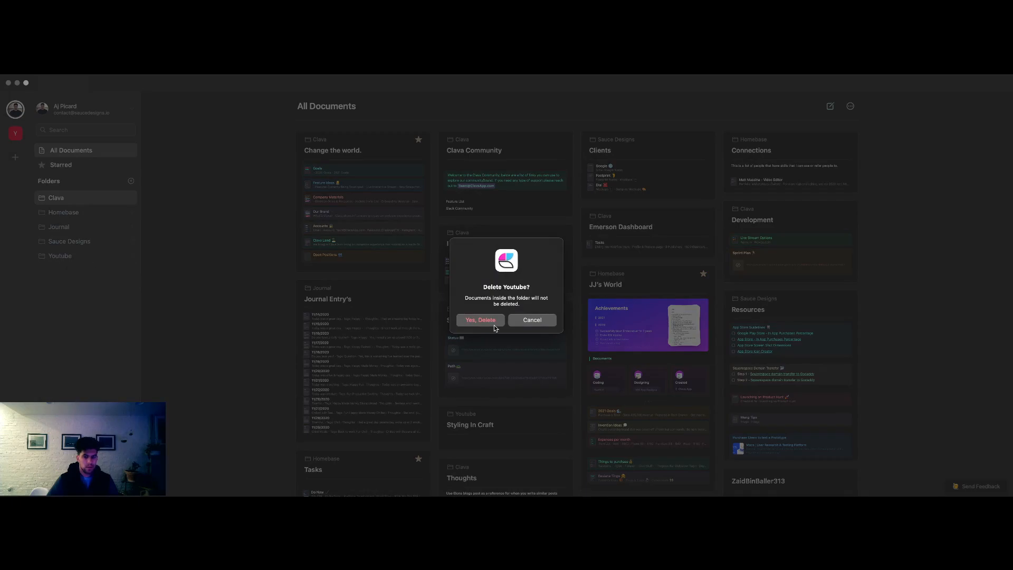
click(491, 320)
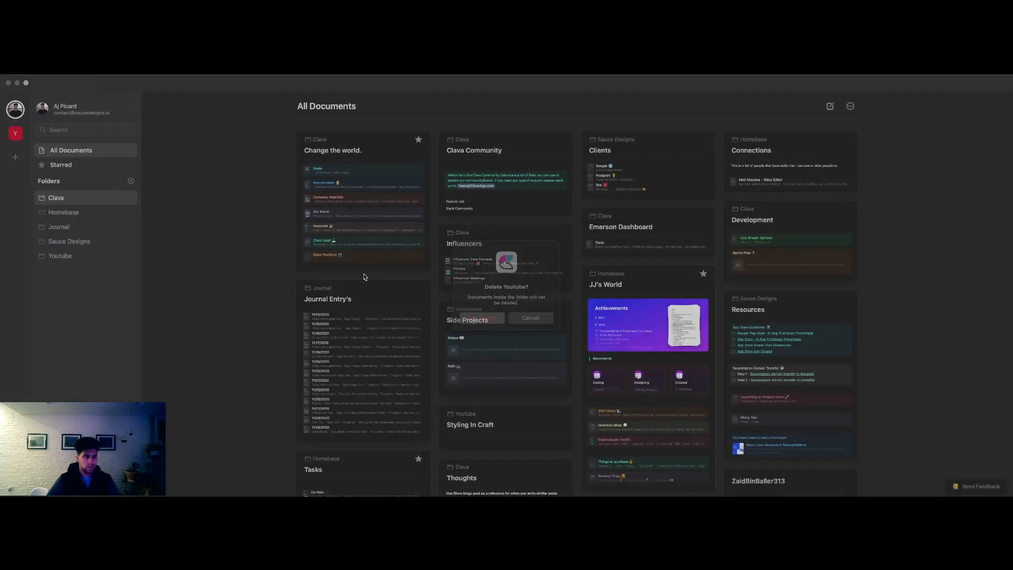
- Create a new document titled "Adding Elements" in the Youtube space
click(15, 134)
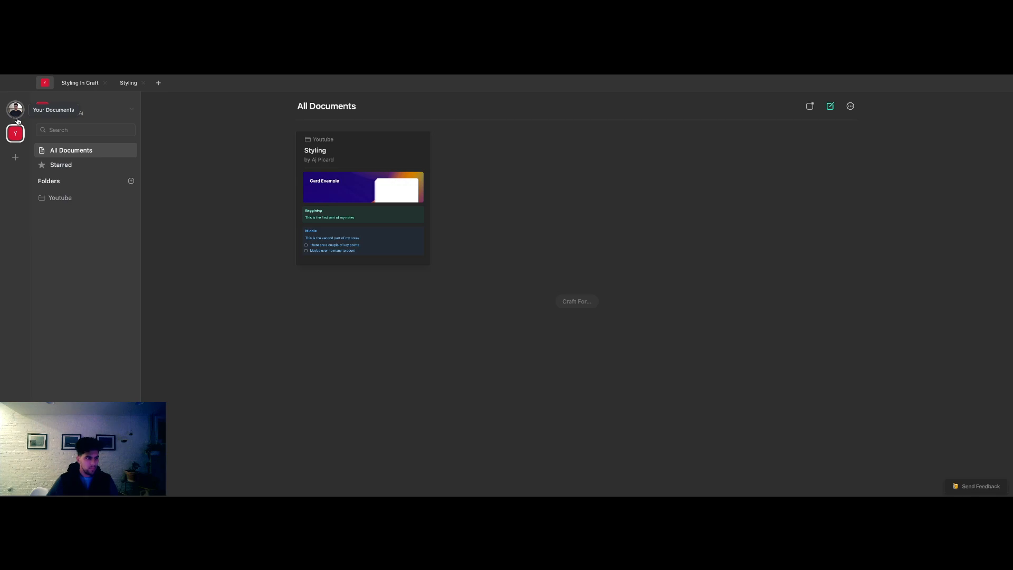
click(344, 227)
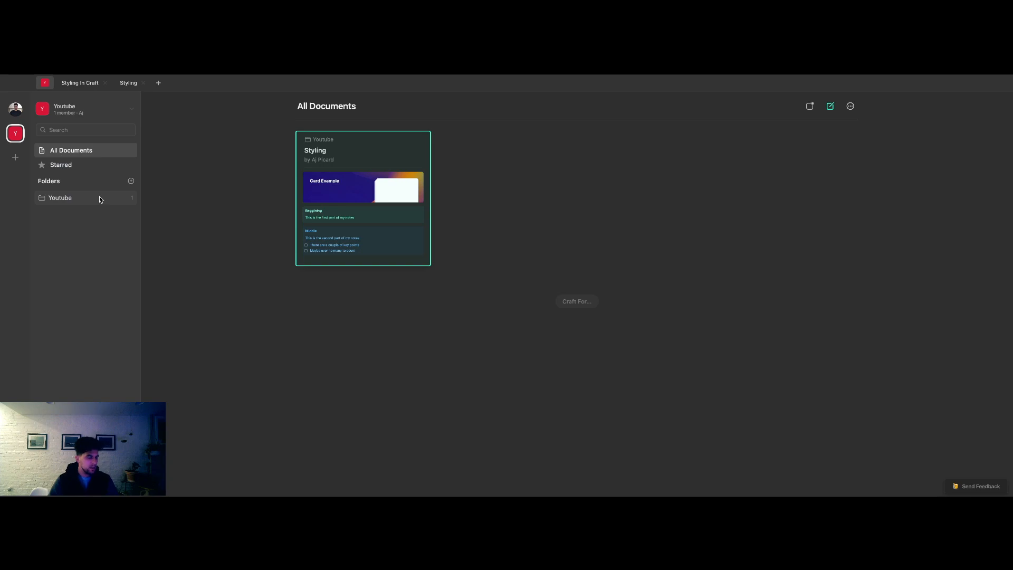
click(826, 108)
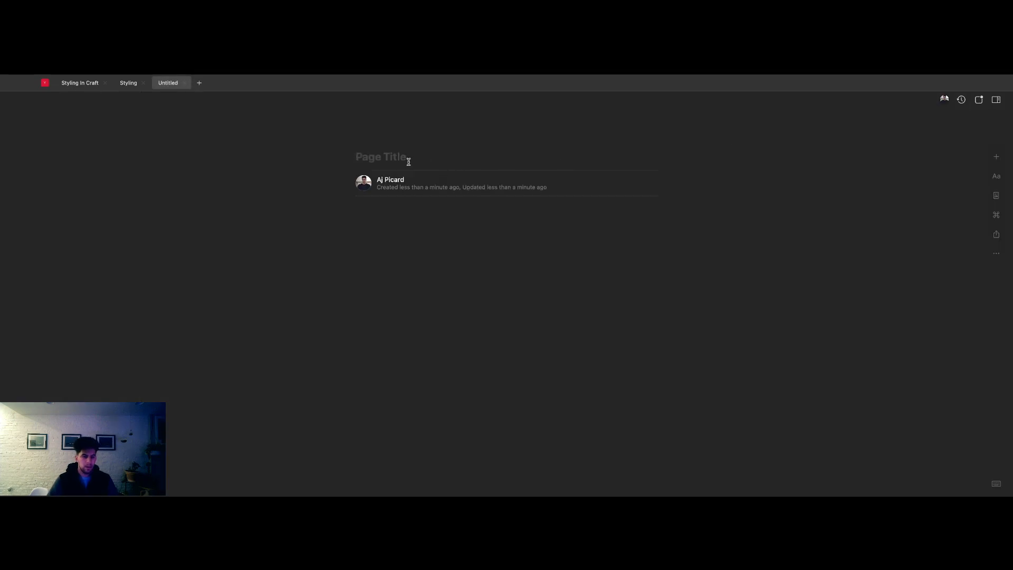
text(Adding Elements)
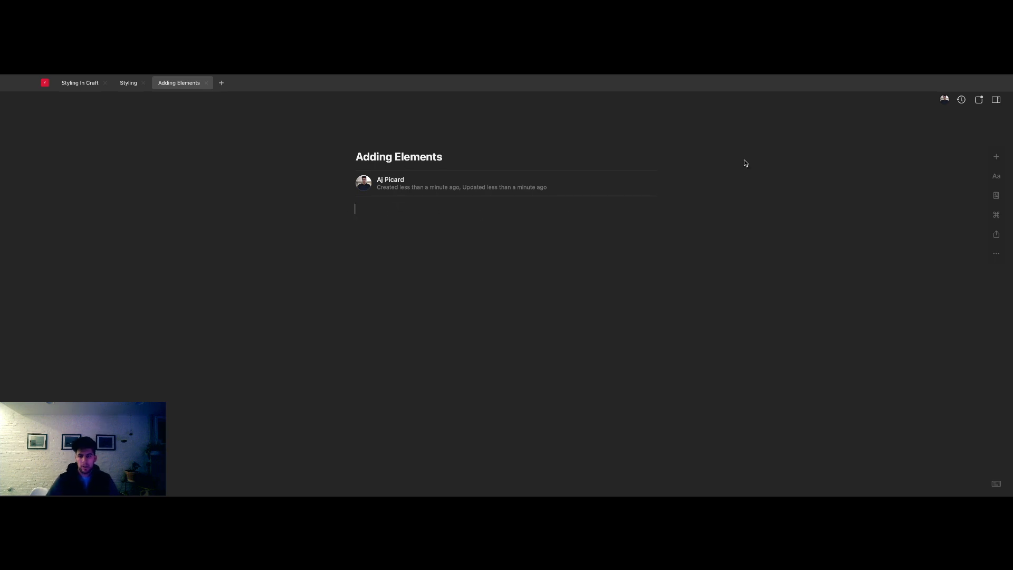
- Try inserting a text block below the Adding Elements title and filling it with "adsfad"
click(996, 157)
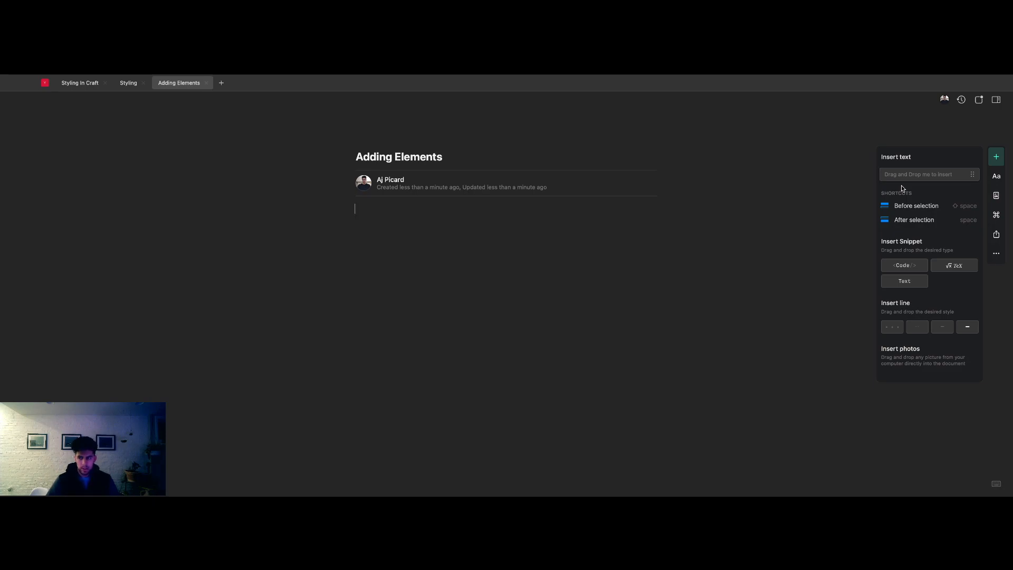
drag(891, 175, 441, 207)
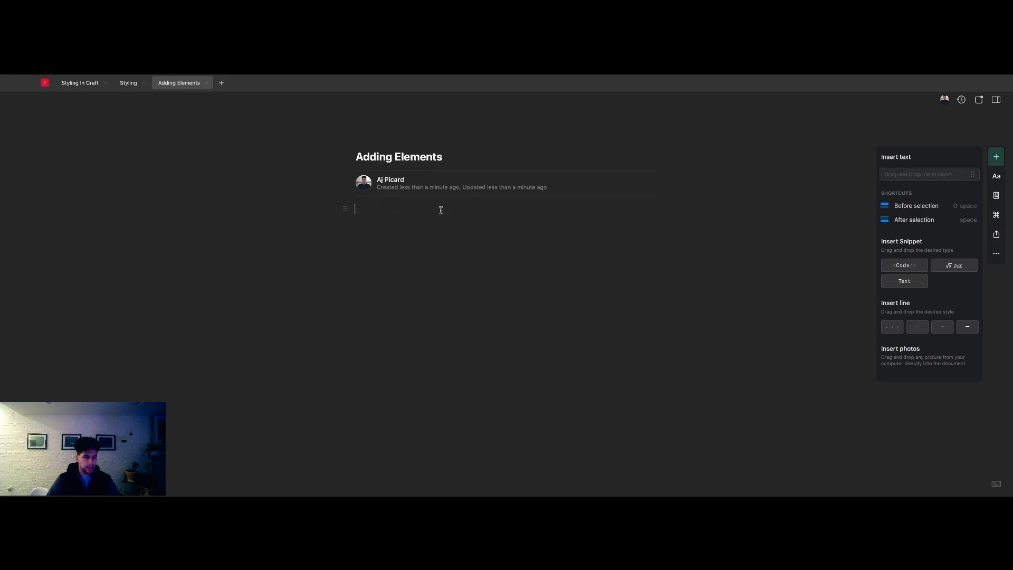
text(adsfad)
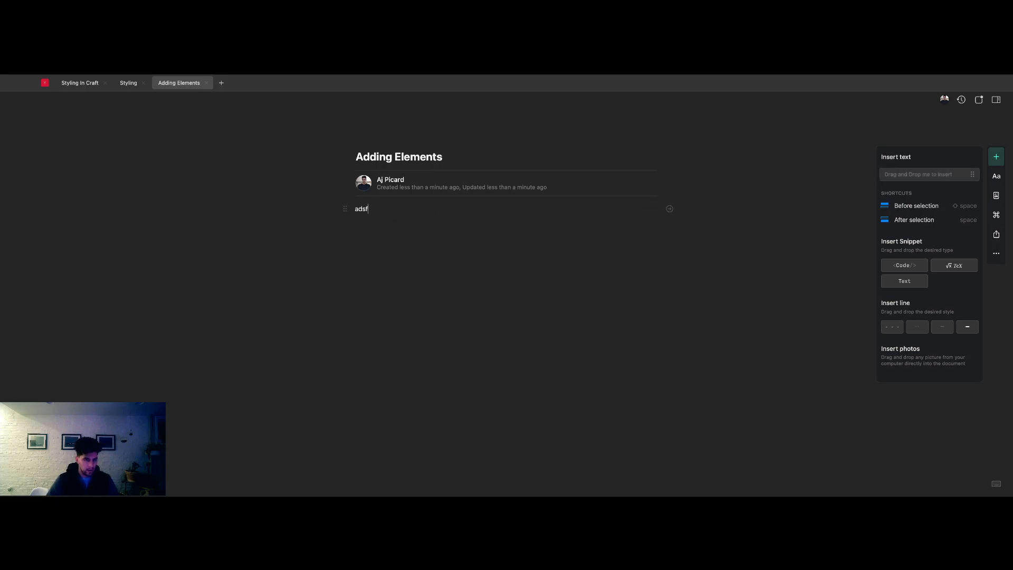
key(BackSpace)
key(BackSpace)
key(BackSpace)
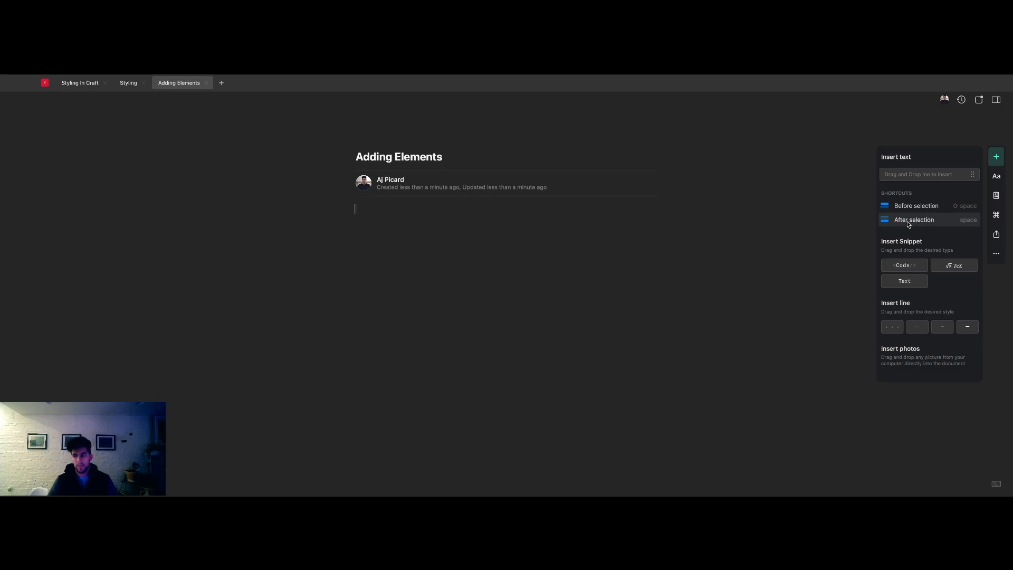
- Add the line "sadkfjsadf" to the document body and remove the empty block above it
text(sadkfjsadf)
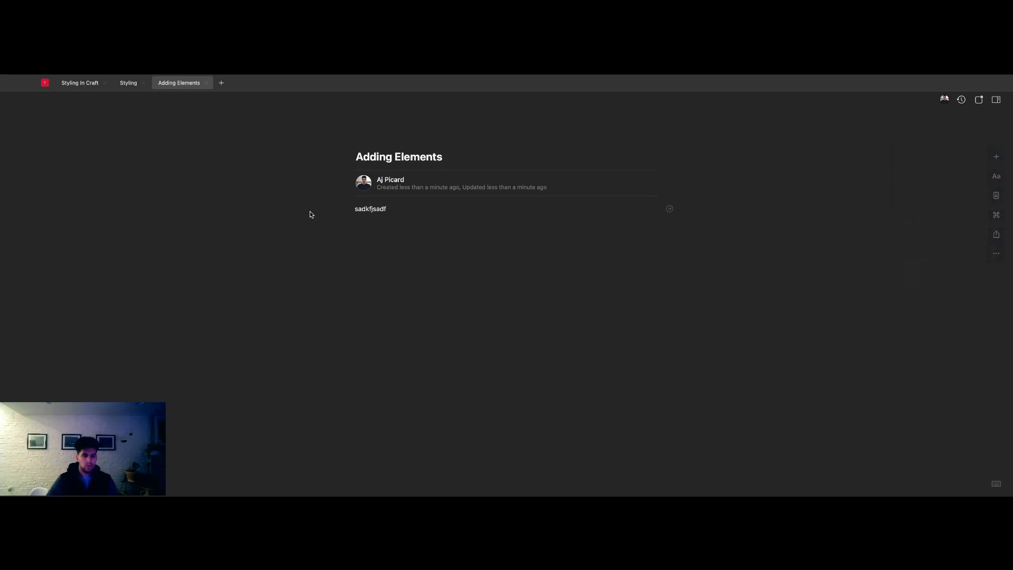
key(Return)
click(347, 209)
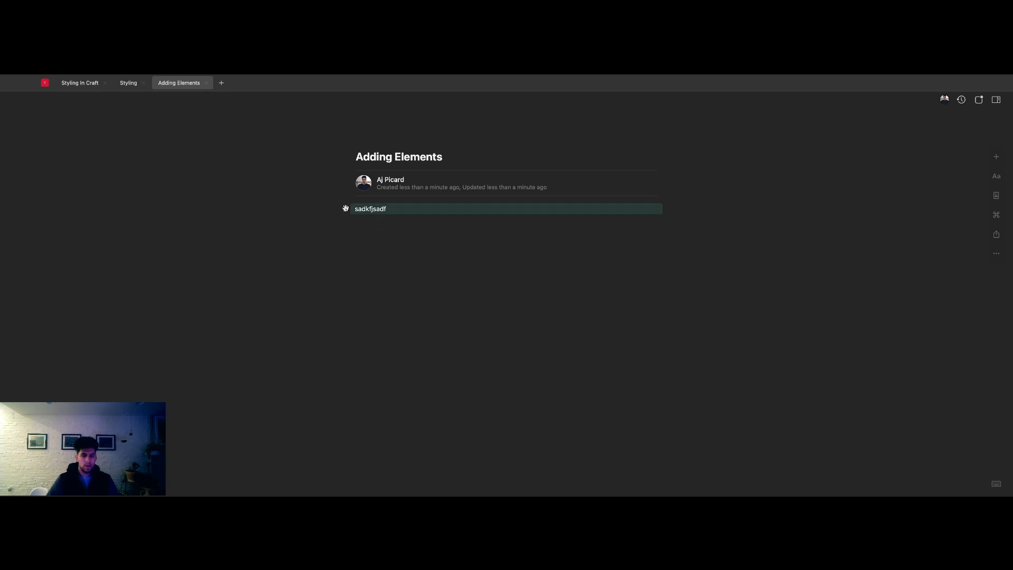
drag(347, 210, 354, 214)
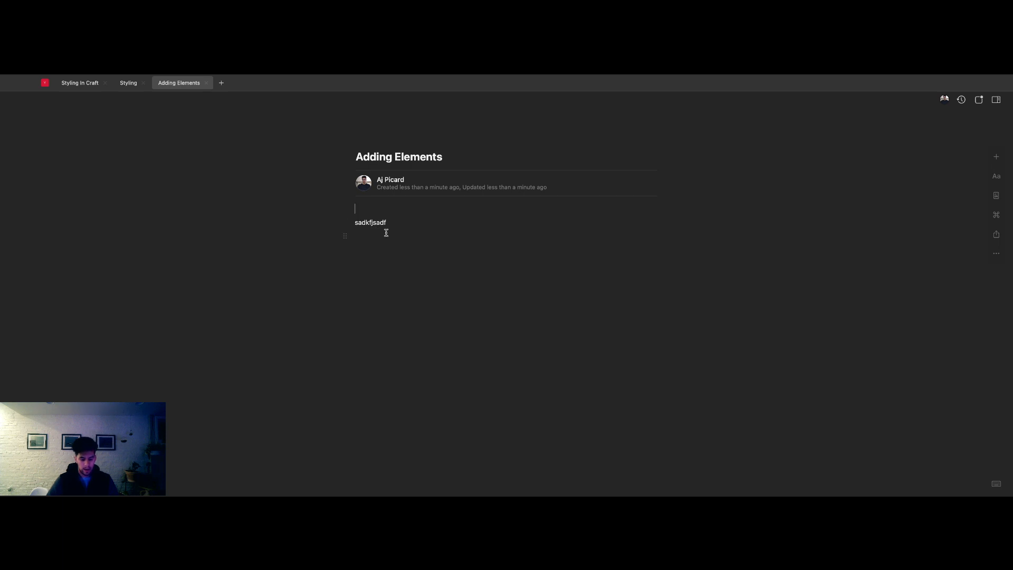
key(BackSpace)
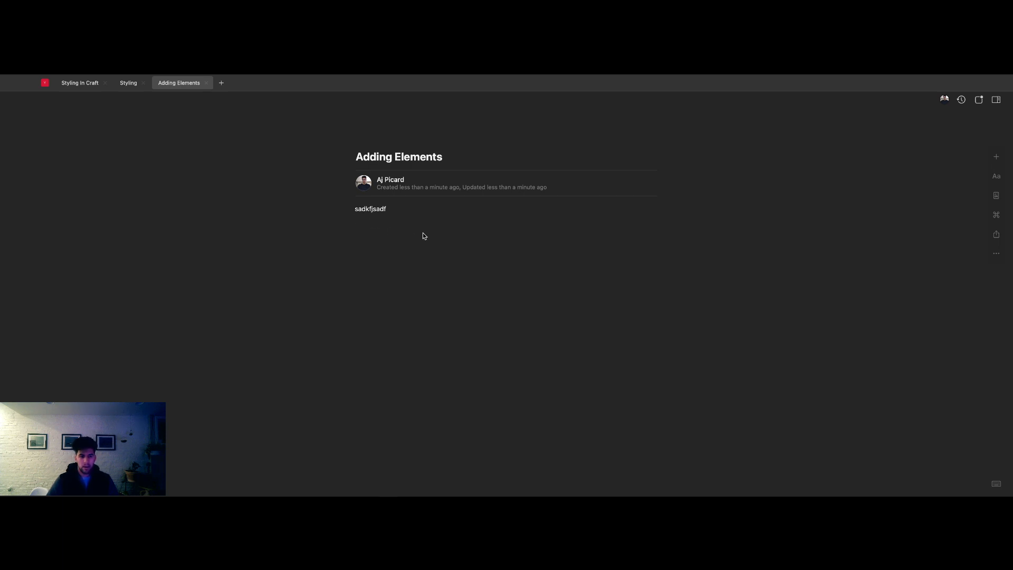
- Insert a code snippet containing "this code" below the "sadkfjsadf" line
click(997, 156)
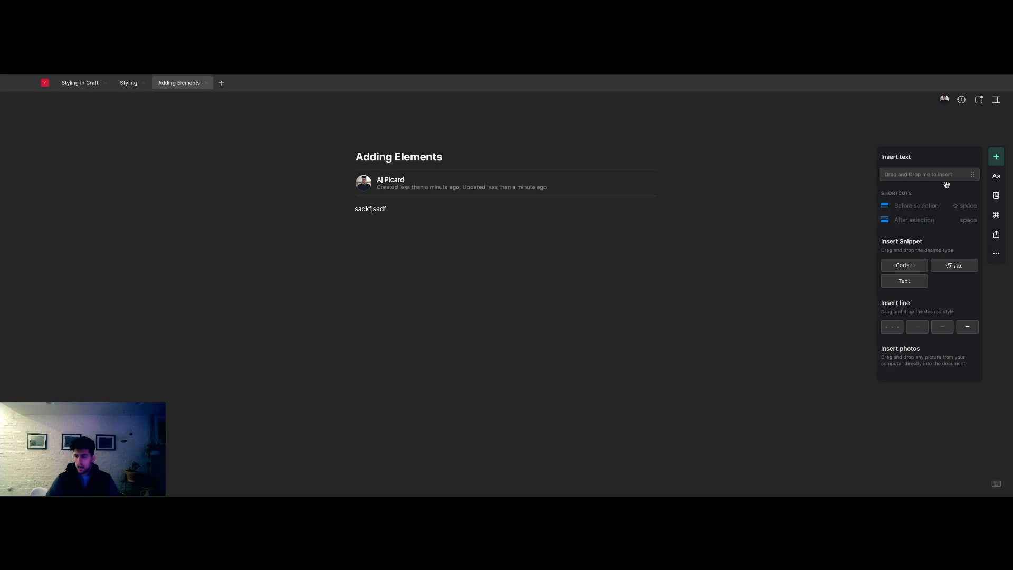
click(994, 105)
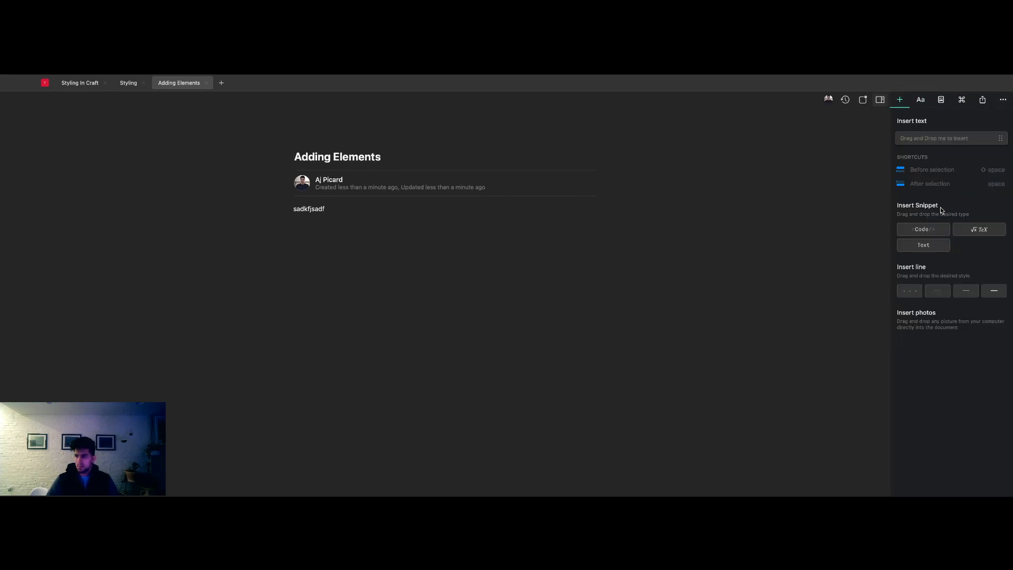
drag(927, 229, 579, 231)
text(this code)
key(Return)
click(289, 167)
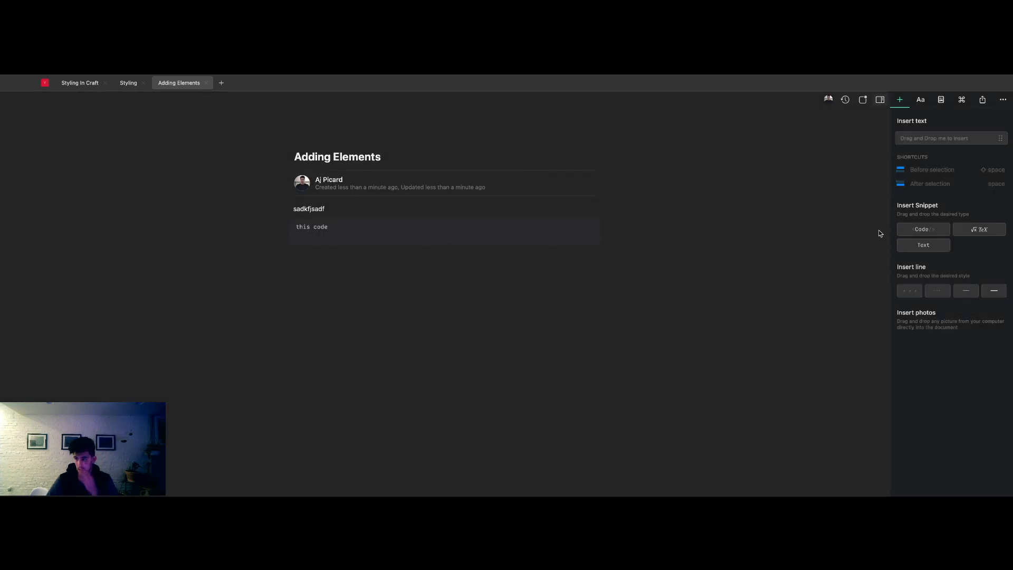
- Insert a TeX formula snippet reading "2 + 2" below the code snippet
drag(965, 233, 516, 267)
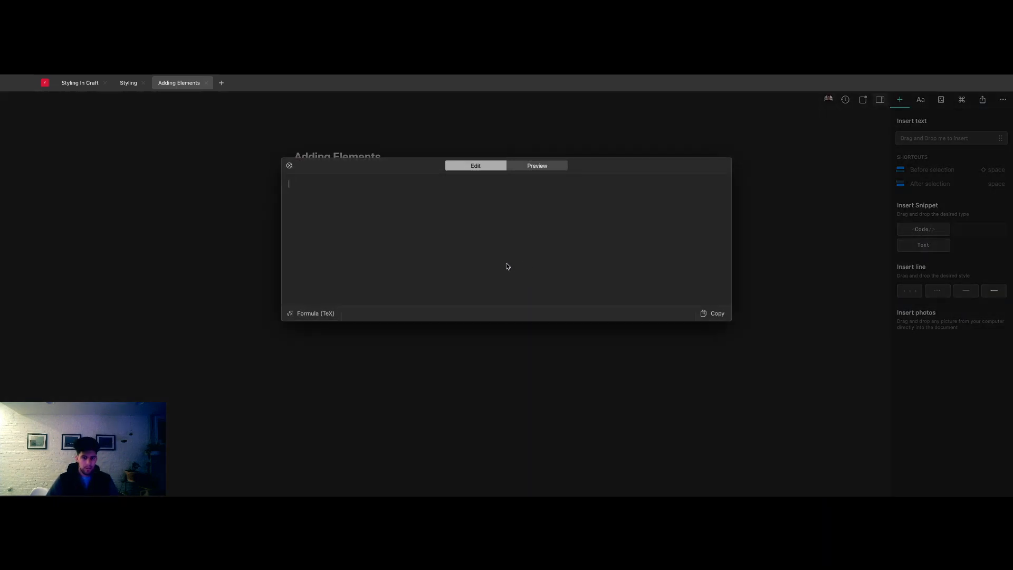
text(2 + 2)
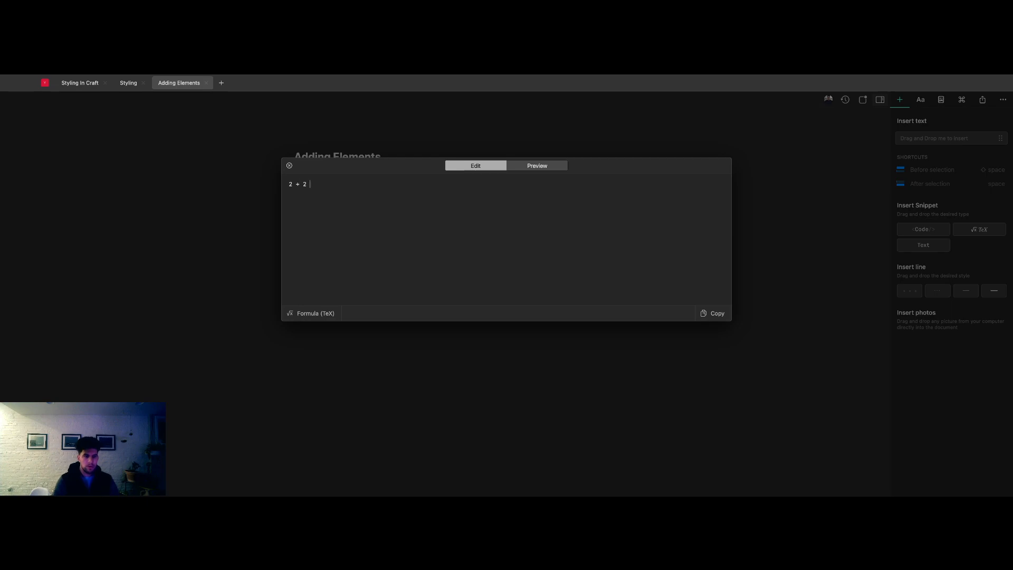
click(774, 373)
- Insert a plain text snippet containing "Cool text" between the code snippet and the formula
drag(935, 248, 438, 258)
text(Cool text)
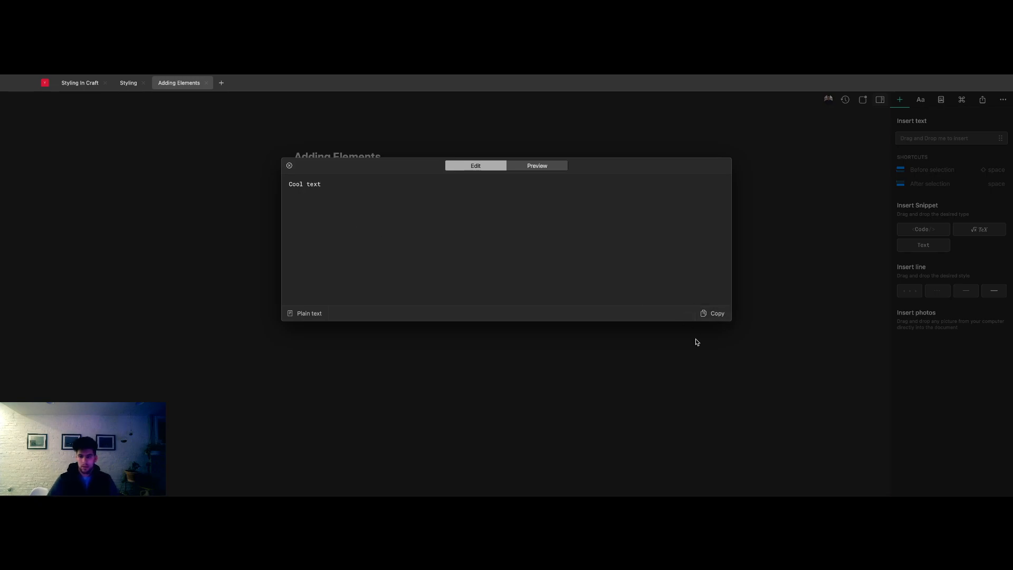
click(708, 337)
key(BackSpace)
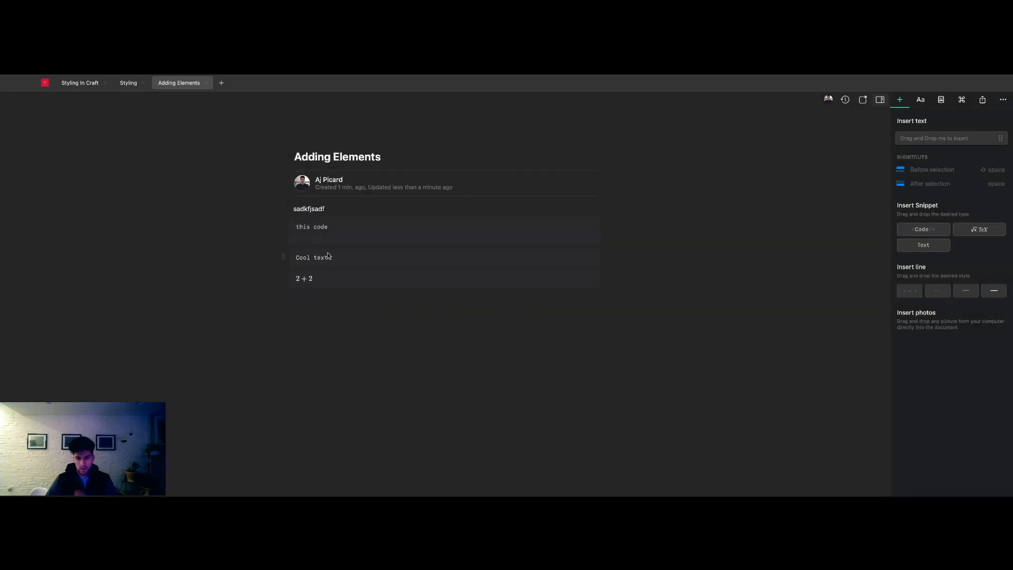
- Add all four separator styles below the formula in order: three dots, dotted line, thin line and thick line
drag(912, 293, 508, 319)
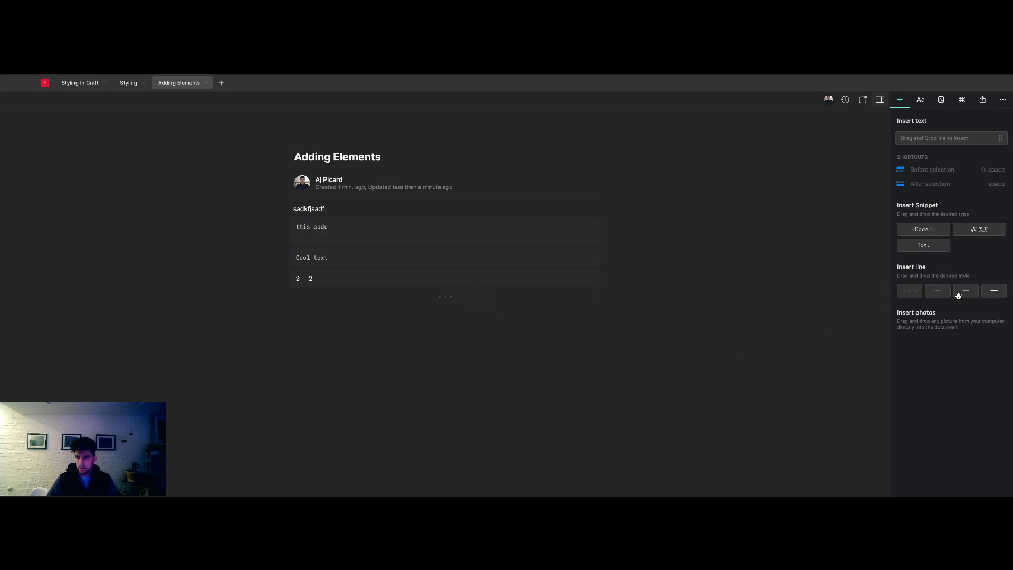
drag(946, 293, 622, 306)
drag(967, 293, 624, 331)
drag(993, 291, 450, 319)
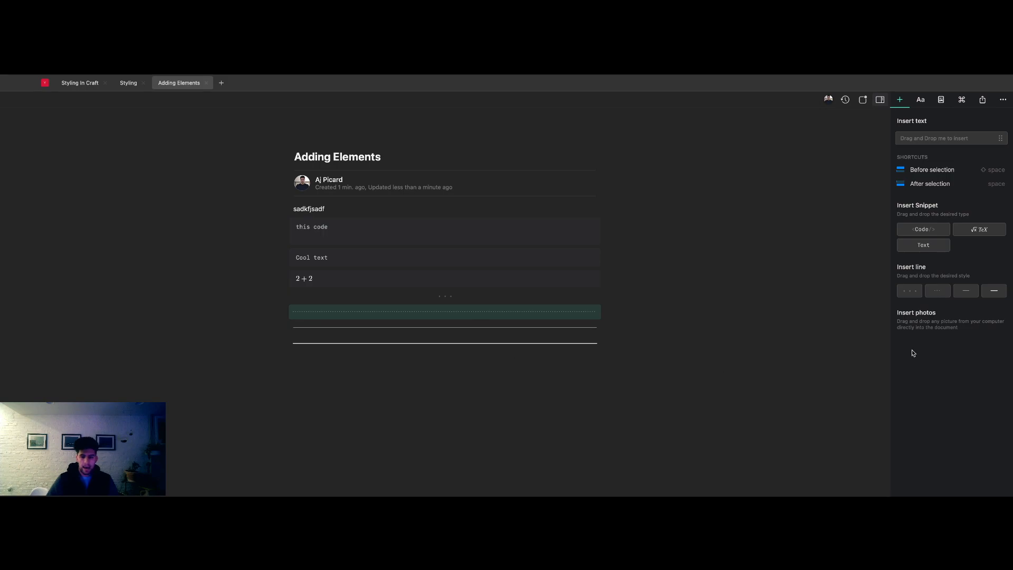
click(463, 362)
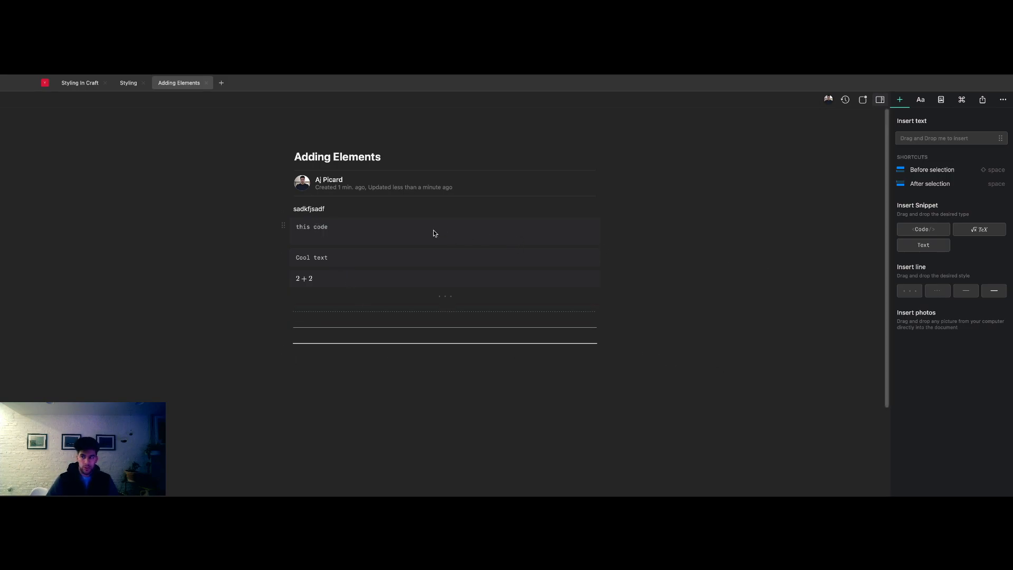
- Try inserting an empty text block after the "this code" snippet
click(378, 222)
click(601, 384)
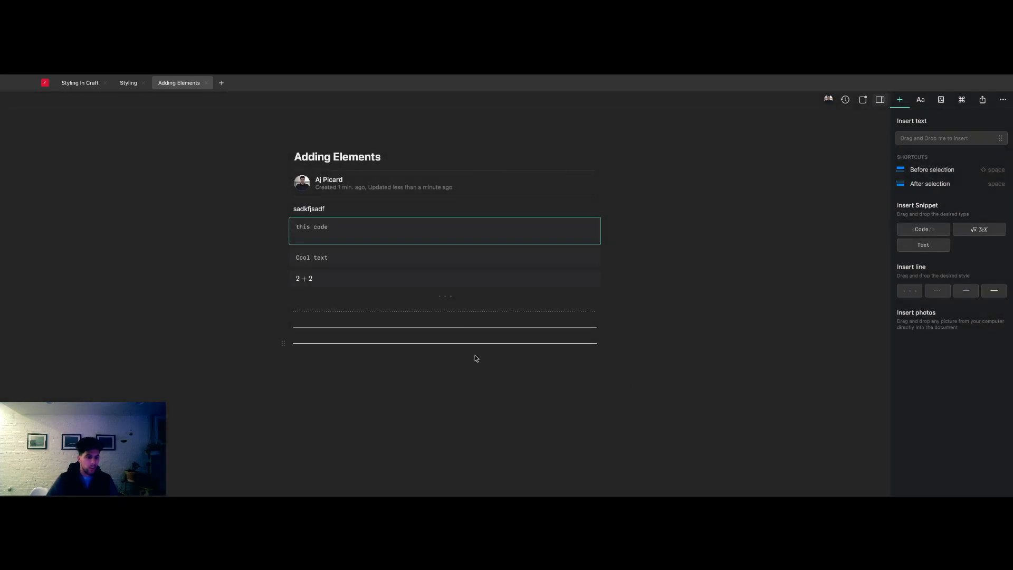
key(space)
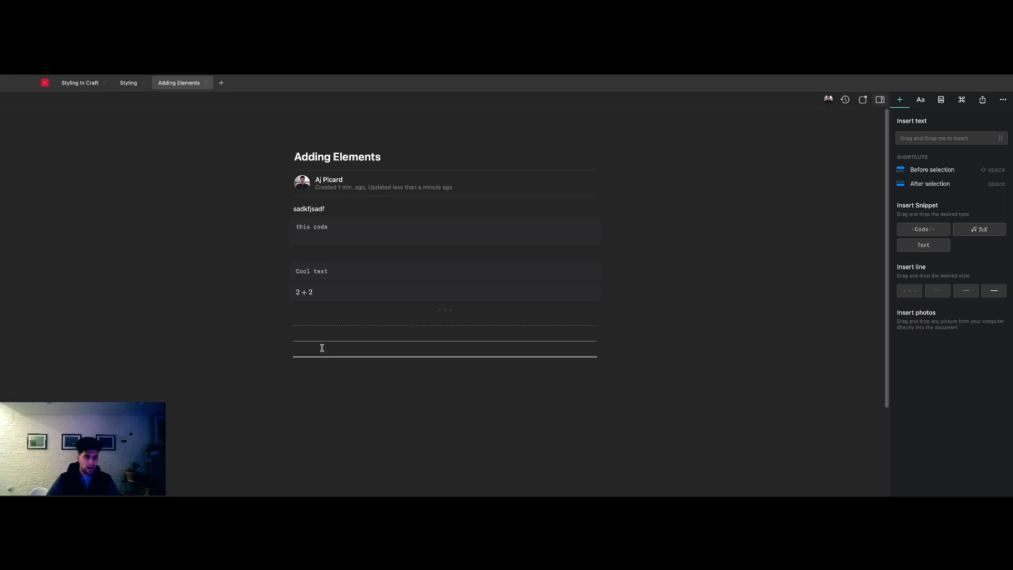
- Insert an empty block after the thick separator line and bring up its slash command list
click(283, 342)
key(space)
text(/)
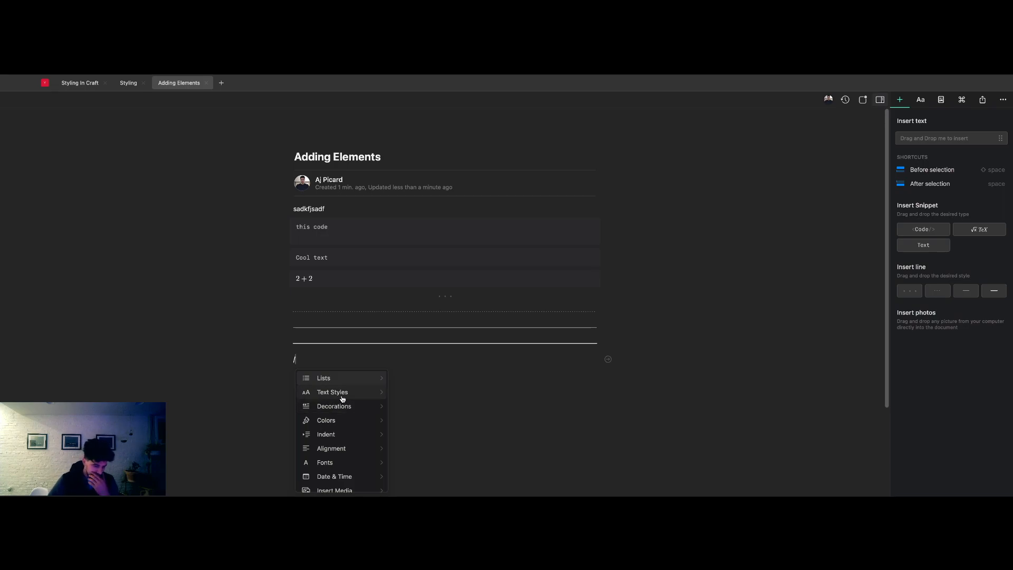
- Examine the available slash command categories, including the block types offered under Insert Snippet
scroll(351, 423, down, 1)
scroll(351, 424, down, 2)
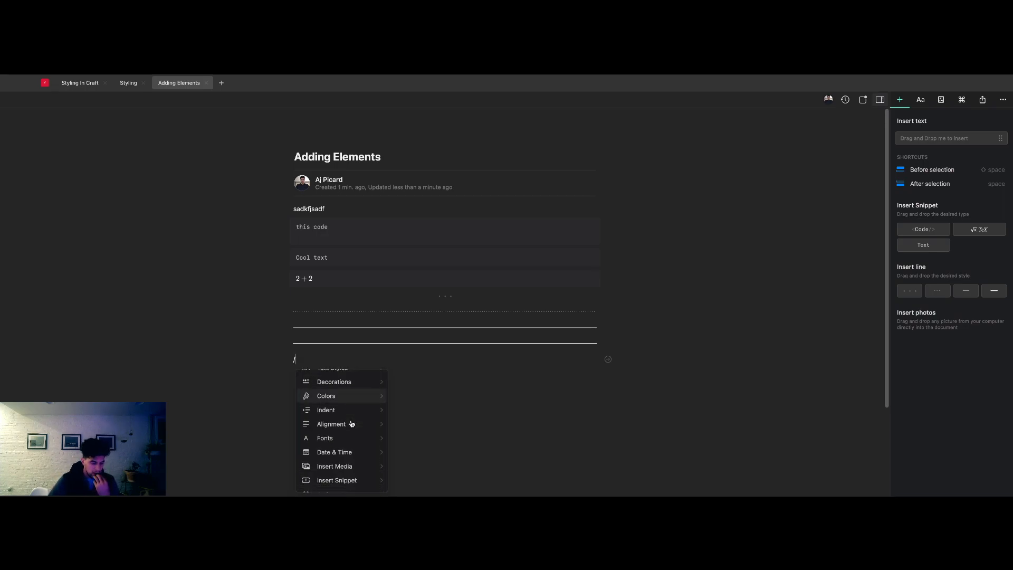
scroll(352, 424, down, 2)
scroll(352, 424, down, 1)
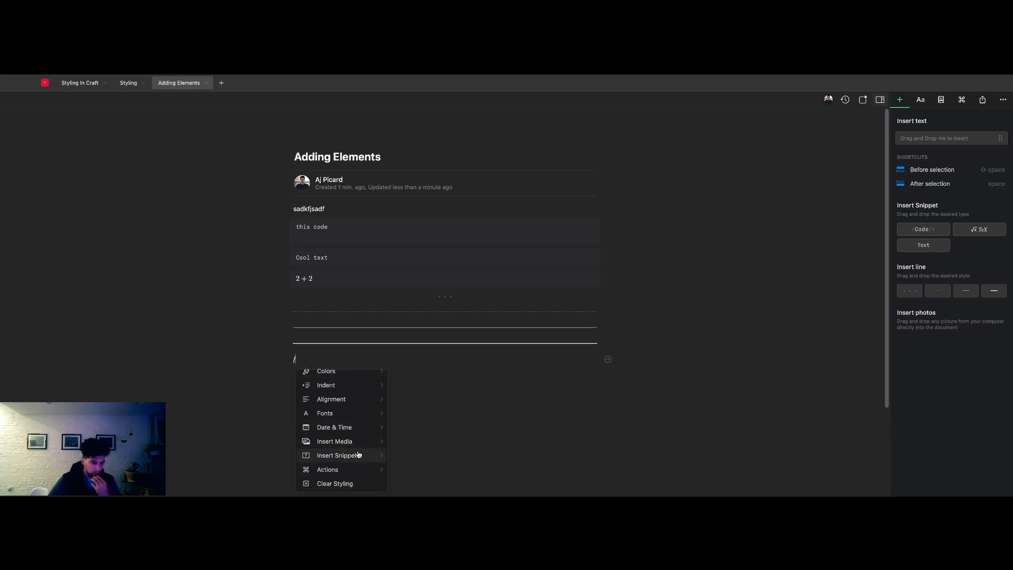
click(360, 457)
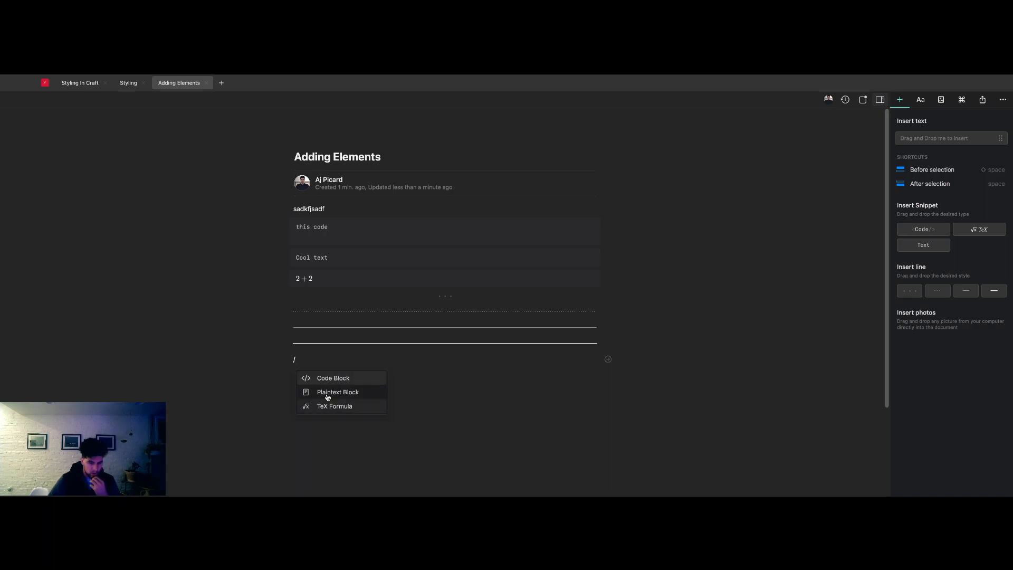
key(Left)
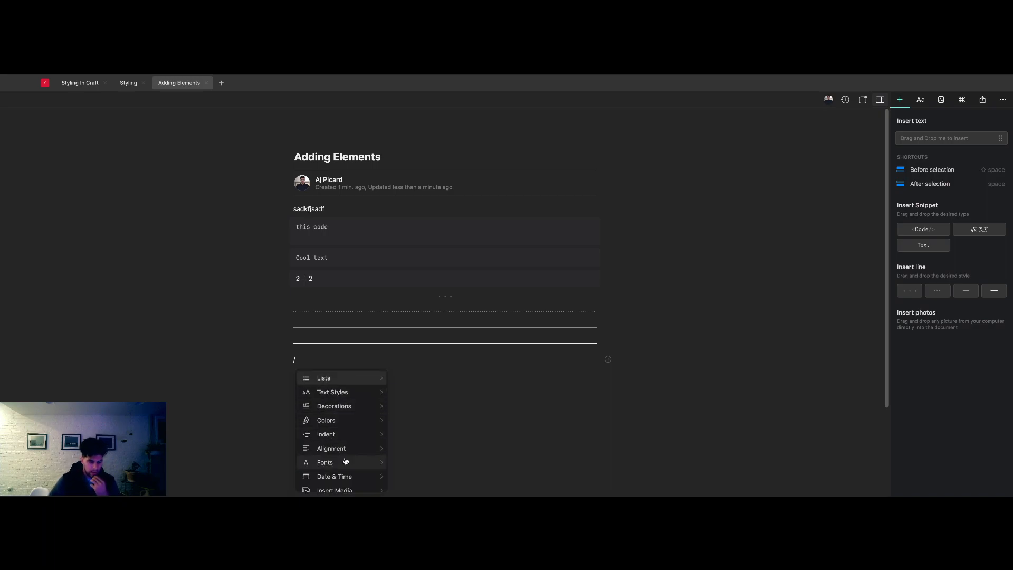
scroll(354, 463, down, 5)
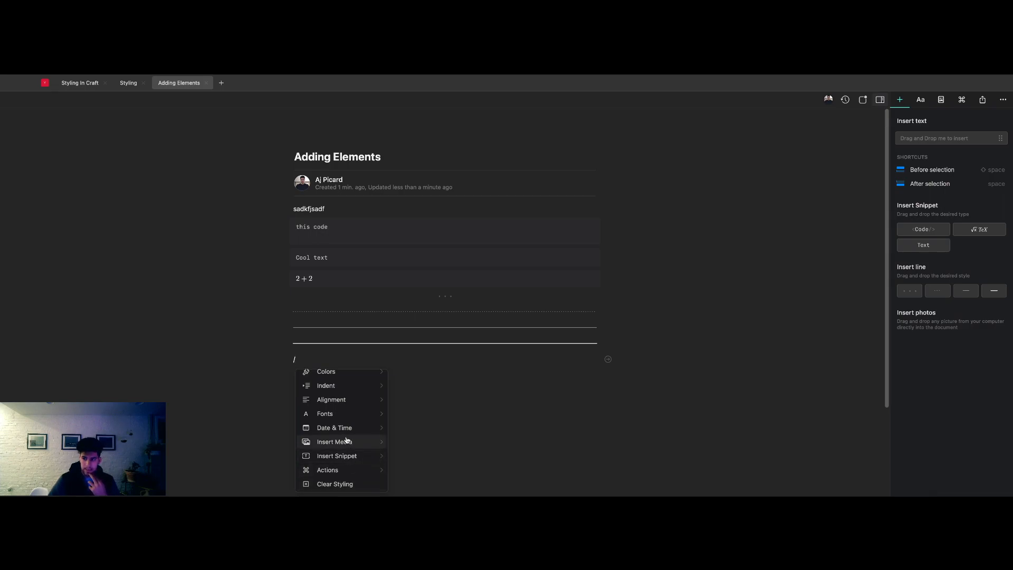
scroll(364, 445, up, 1)
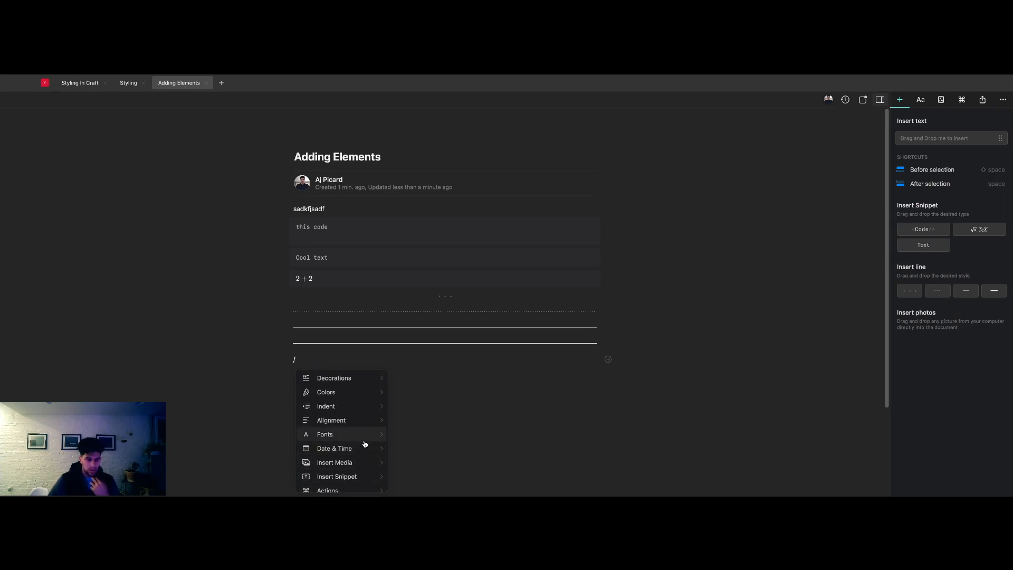
- Insert a code block through the slash command "code" and fill it with "sadfas"
text(code)
click(348, 383)
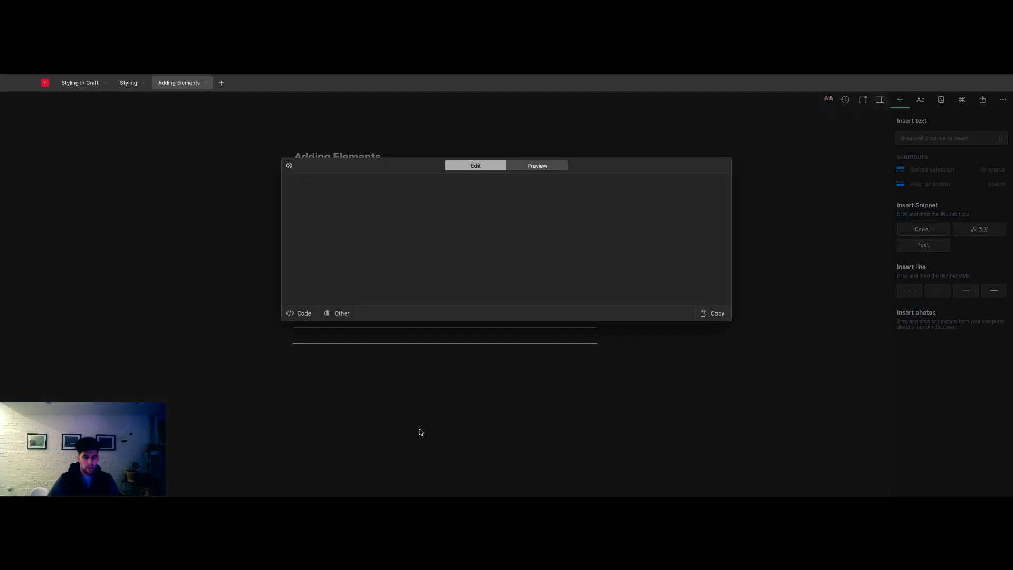
click(285, 202)
text(sadfas)
click(289, 166)
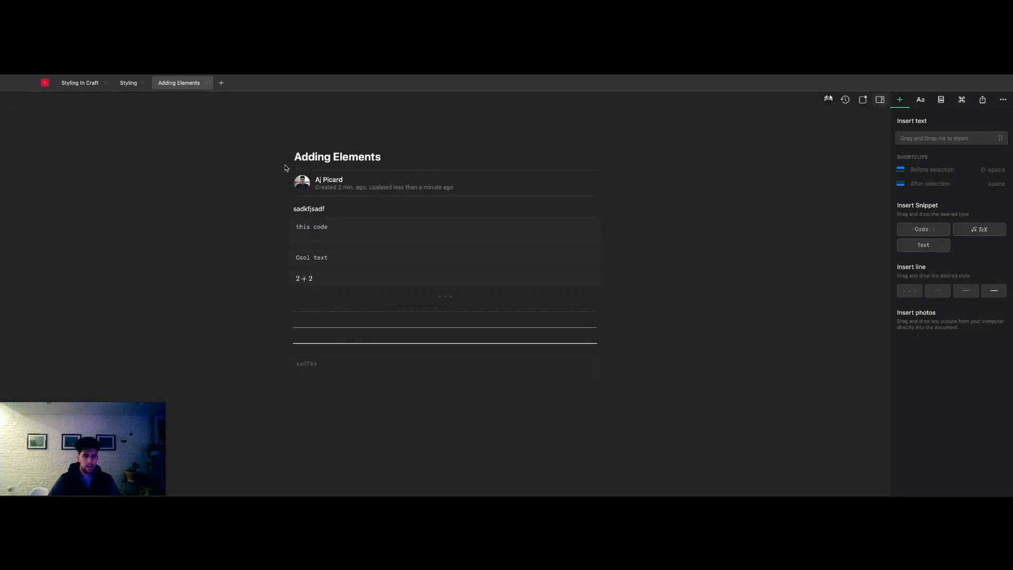
- Try the slash command "tod" in a new block below the "sadfas" snippet
click(306, 388)
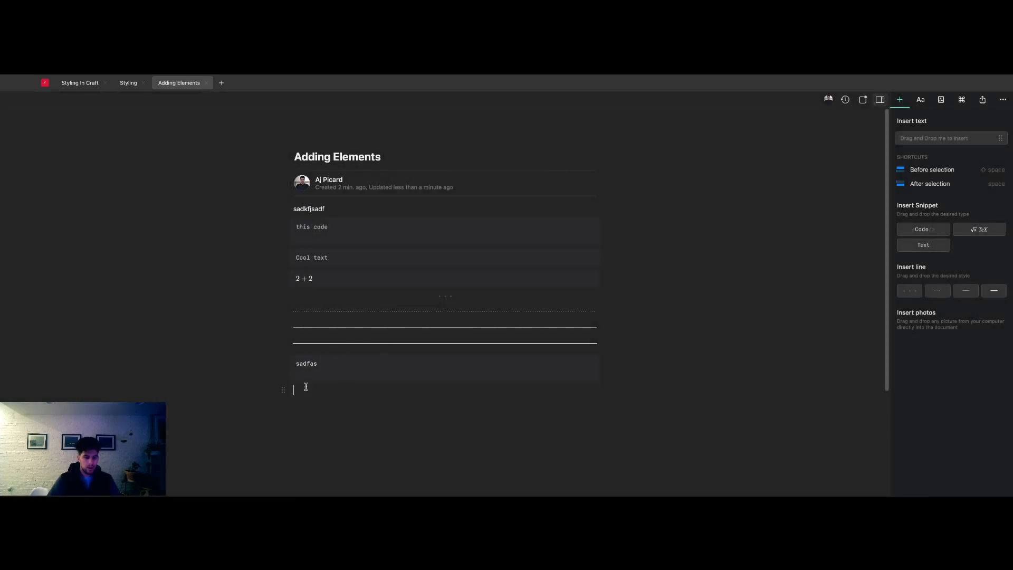
text(/tod)
key(Return)
key(BackSpace)
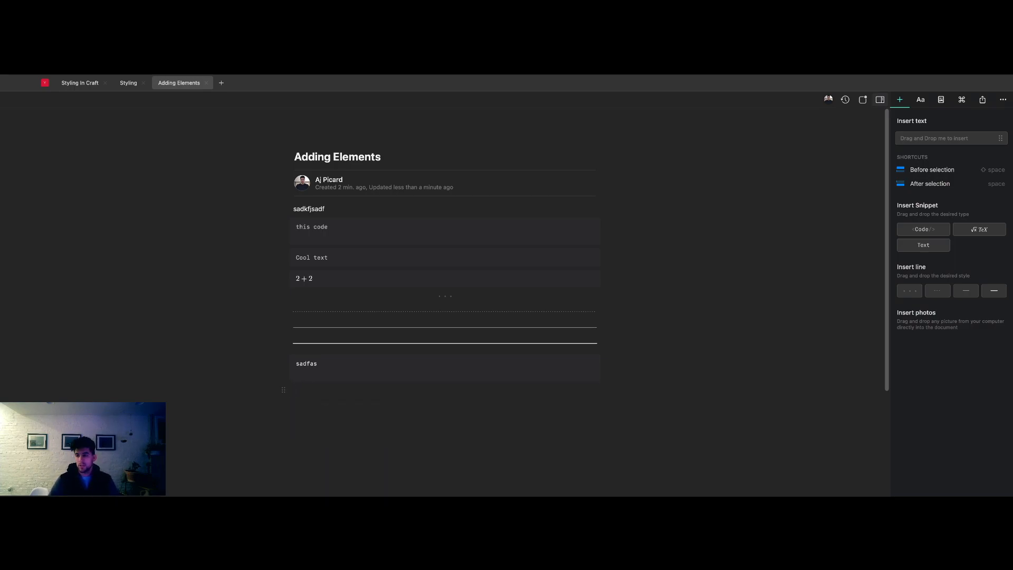